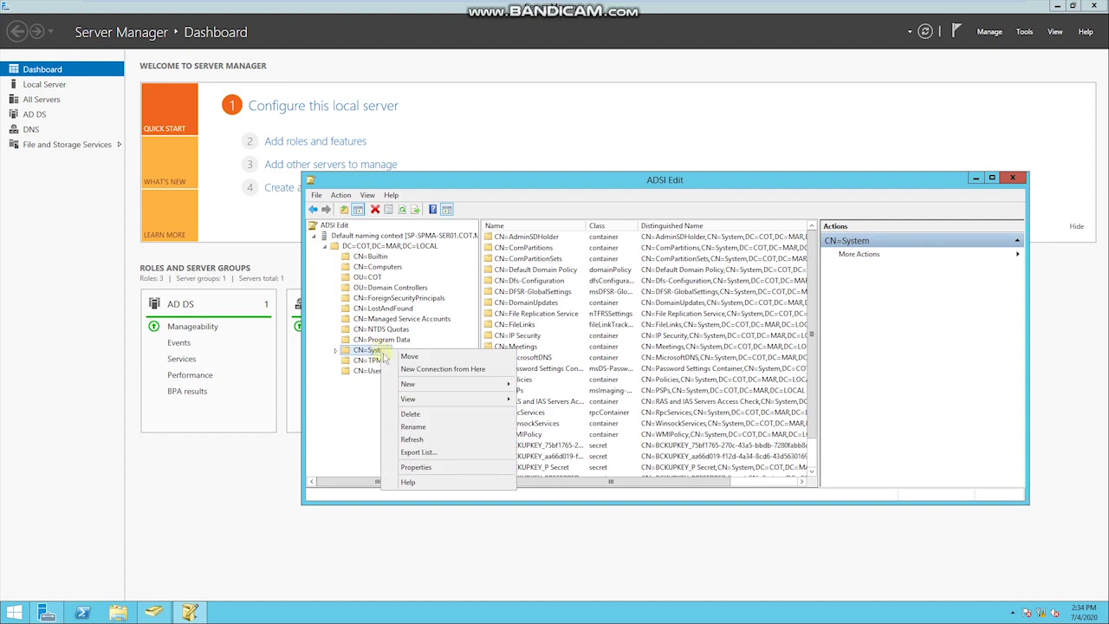
Step: Add a container object with cn 'System Management' under CN=System, then close ADSI Edit
{"action": "right_click", "coordinate": [412, 384]}
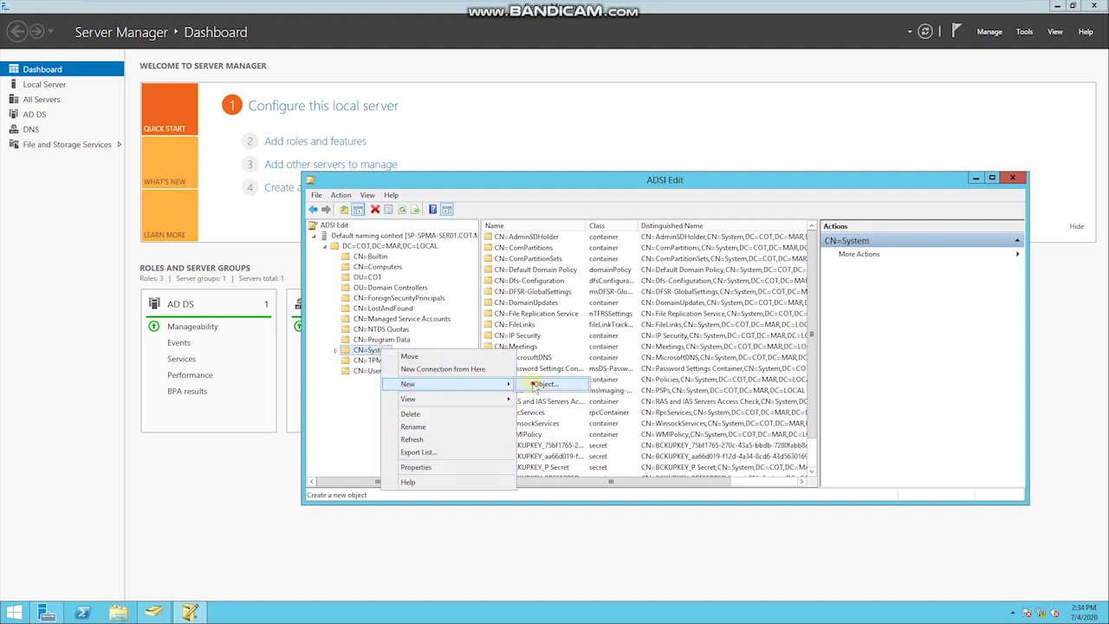
{"action": "left_click", "coordinate": [533, 384]}
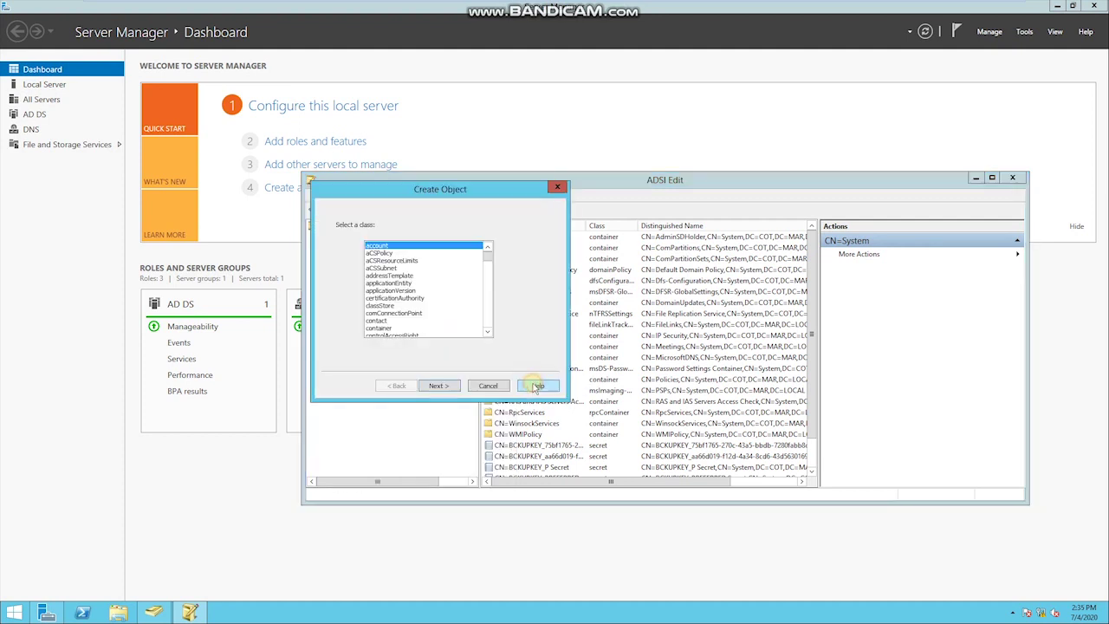
{"action": "left_click", "coordinate": [382, 329]}
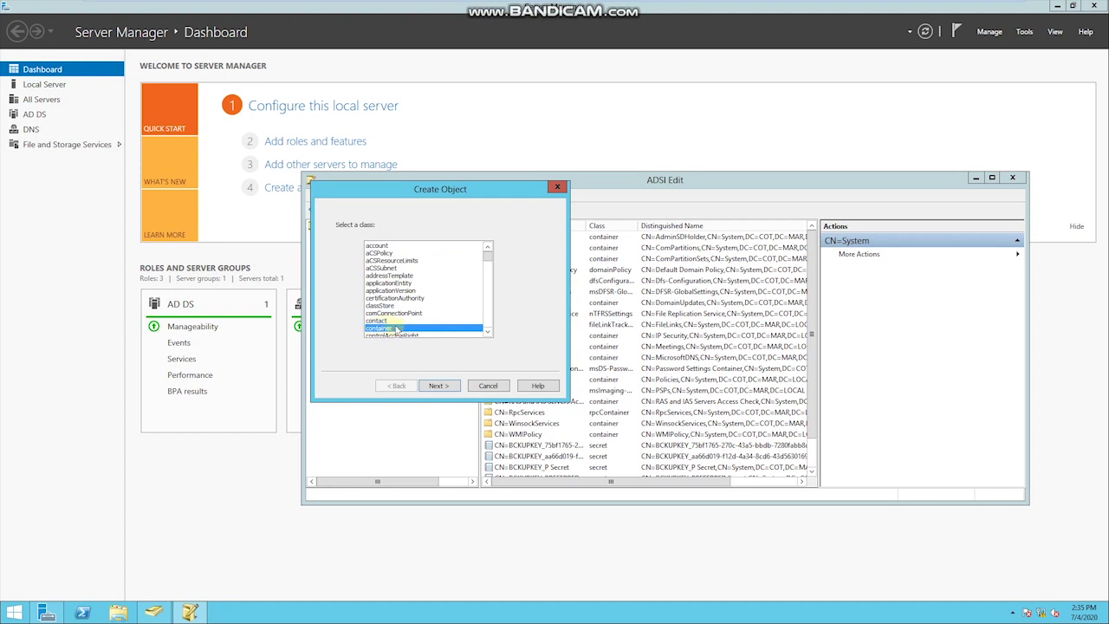
{"action": "left_click", "coordinate": [444, 388]}
{"action": "type", "text": "System Management"}
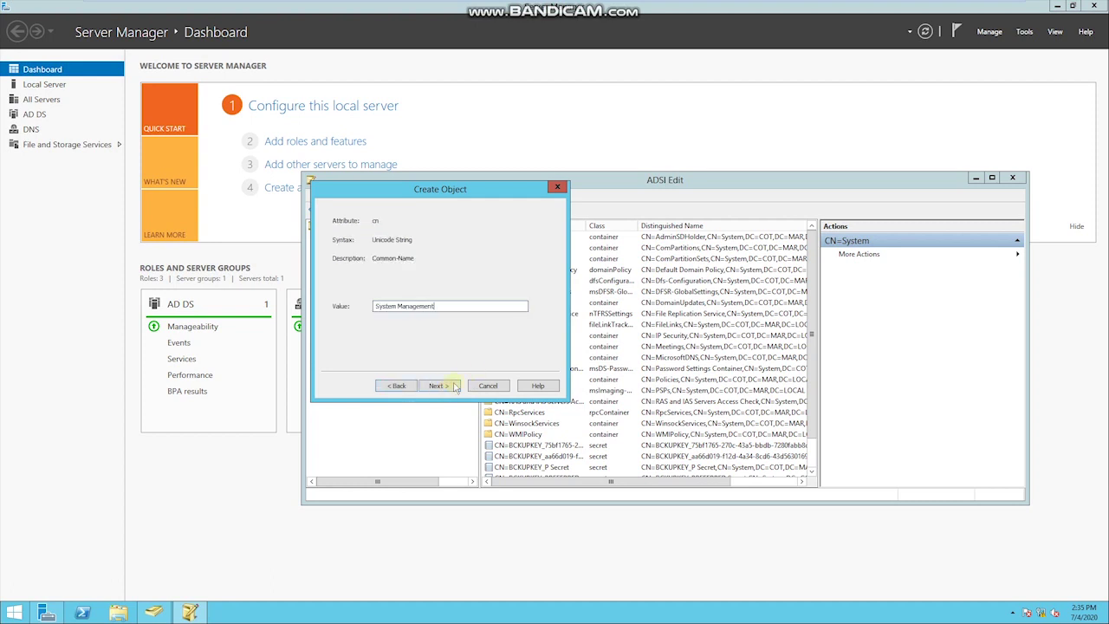
{"action": "left_click", "coordinate": [436, 388]}
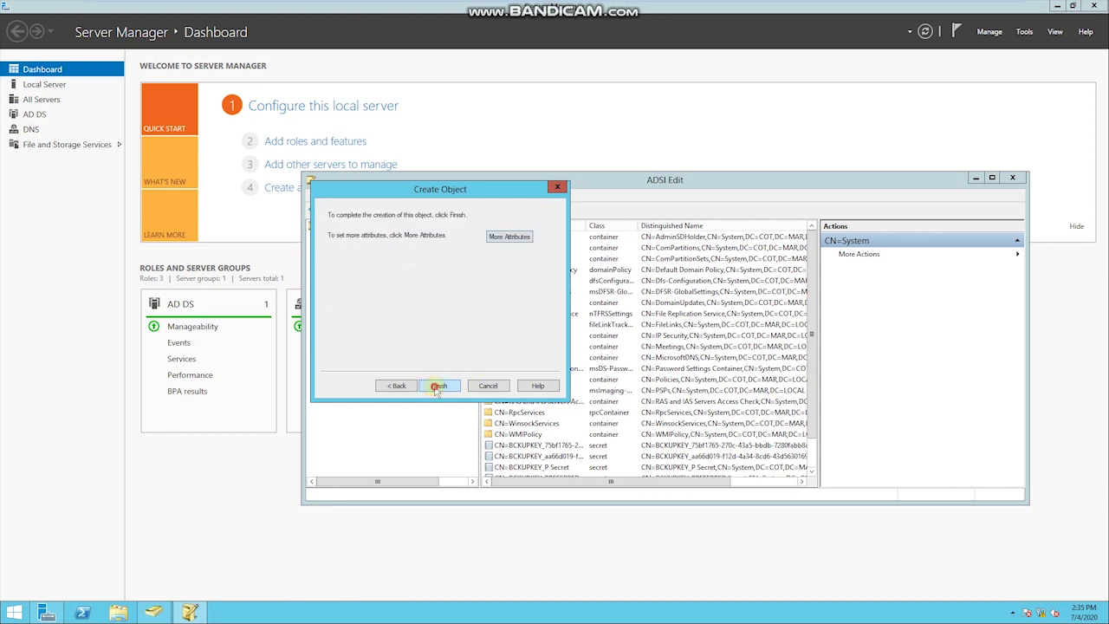
{"action": "left_click", "coordinate": [436, 388]}
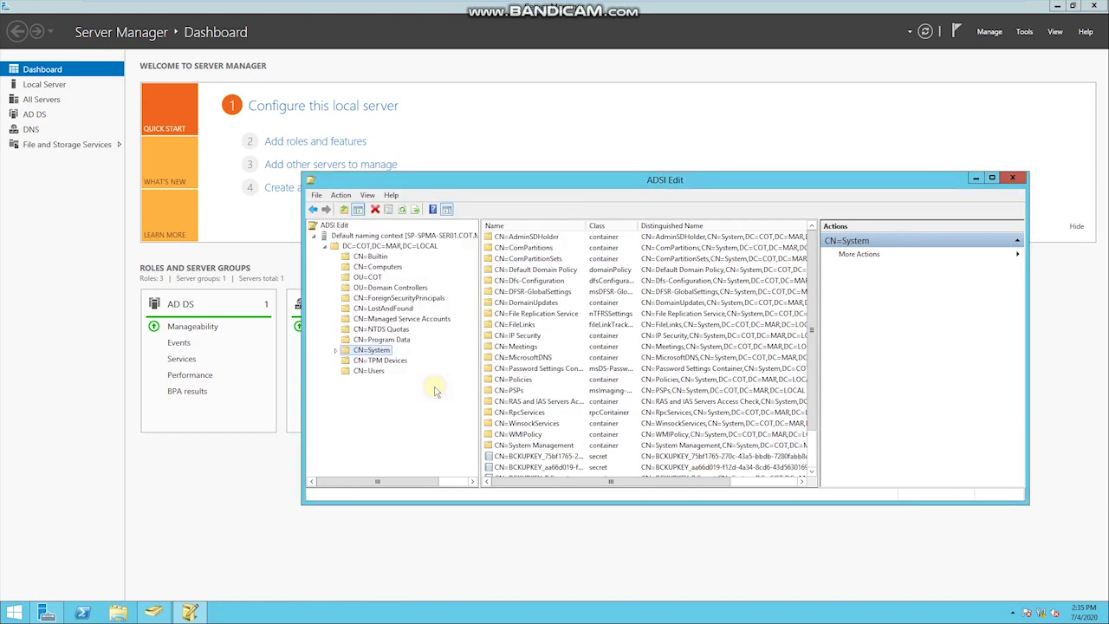
{"action": "left_click", "coordinate": [1010, 179]}
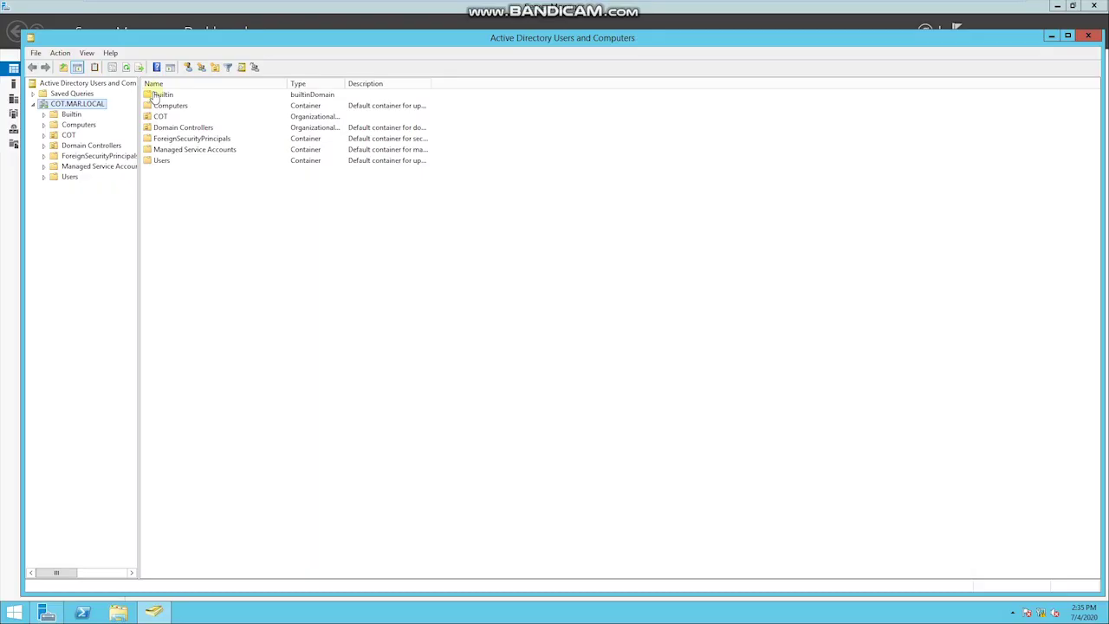
Step: Enable Advanced Features and start Delegate Control on System Management inside the System container
{"action": "left_click", "coordinate": [86, 53]}
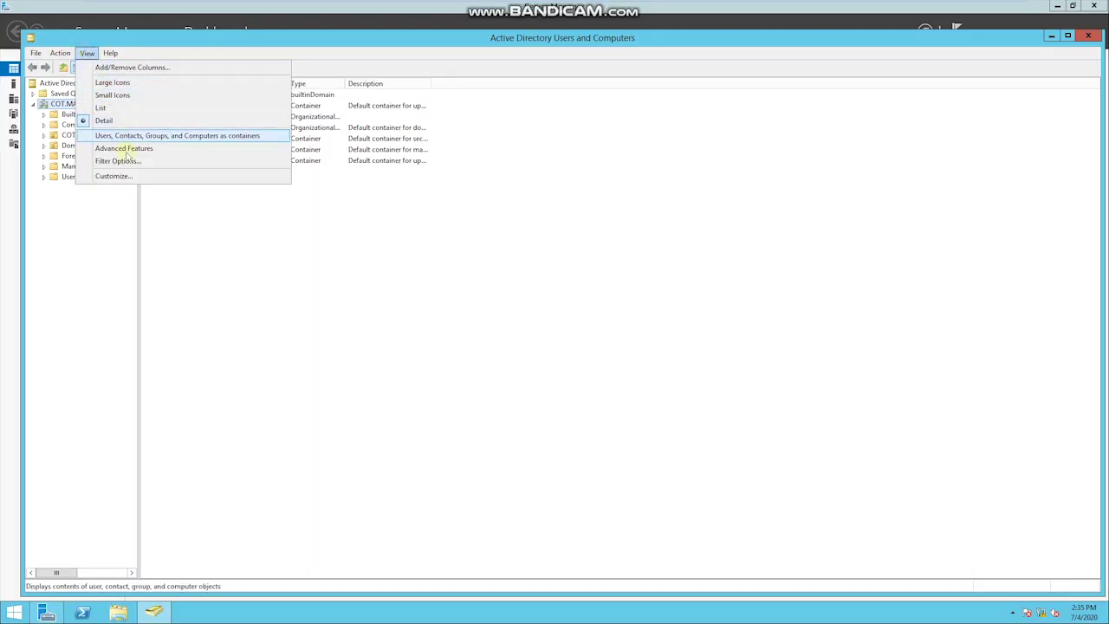
{"action": "left_click", "coordinate": [122, 148]}
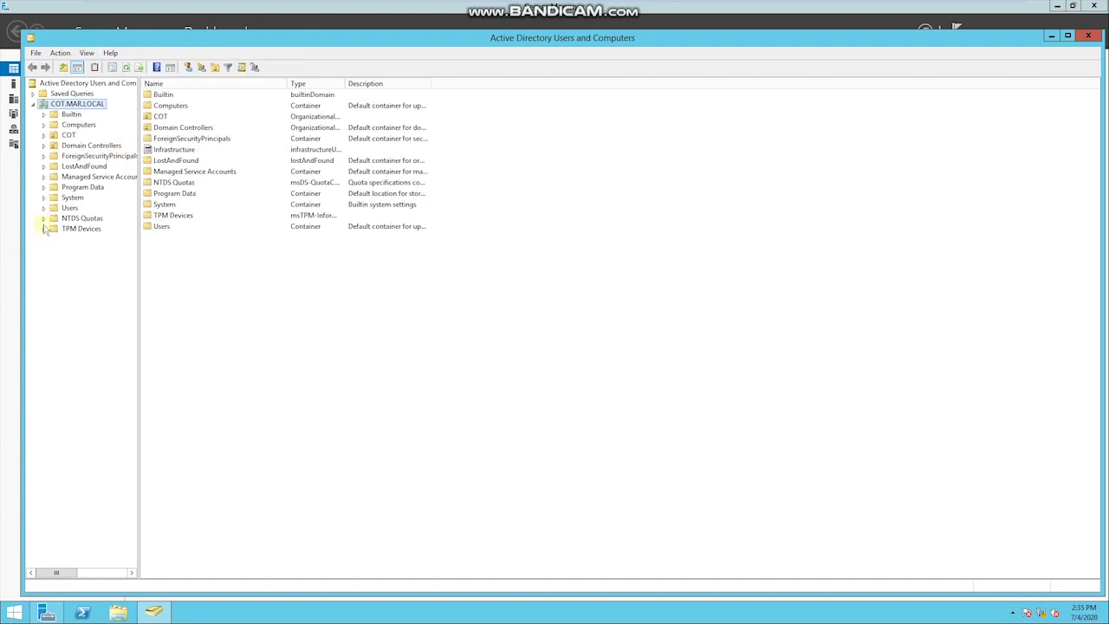
{"action": "left_click", "coordinate": [61, 197]}
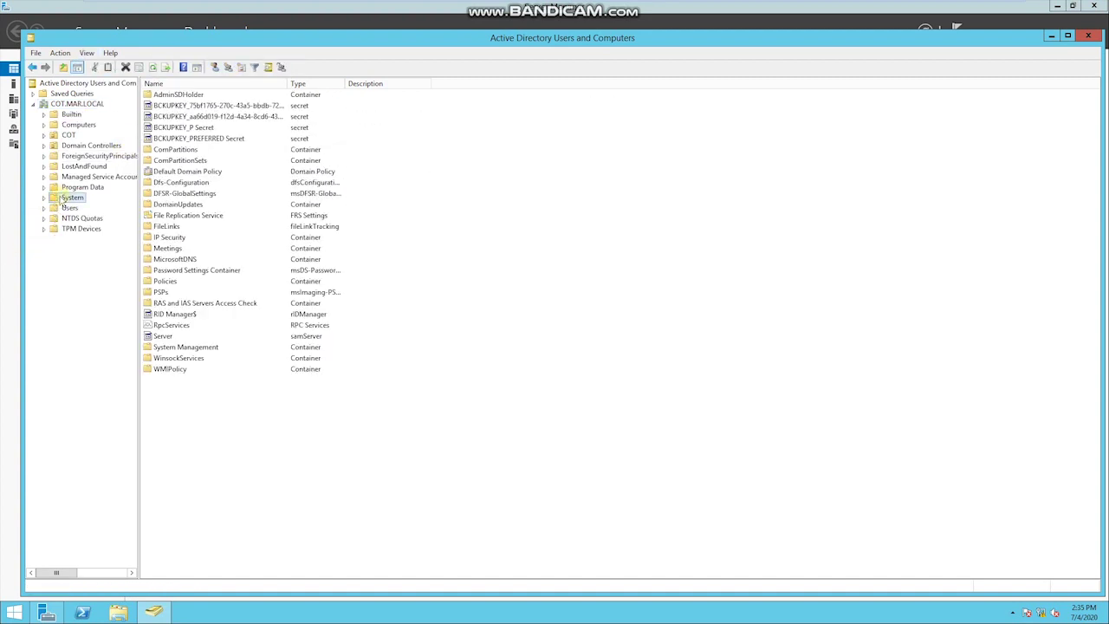
{"action": "left_click", "coordinate": [183, 349]}
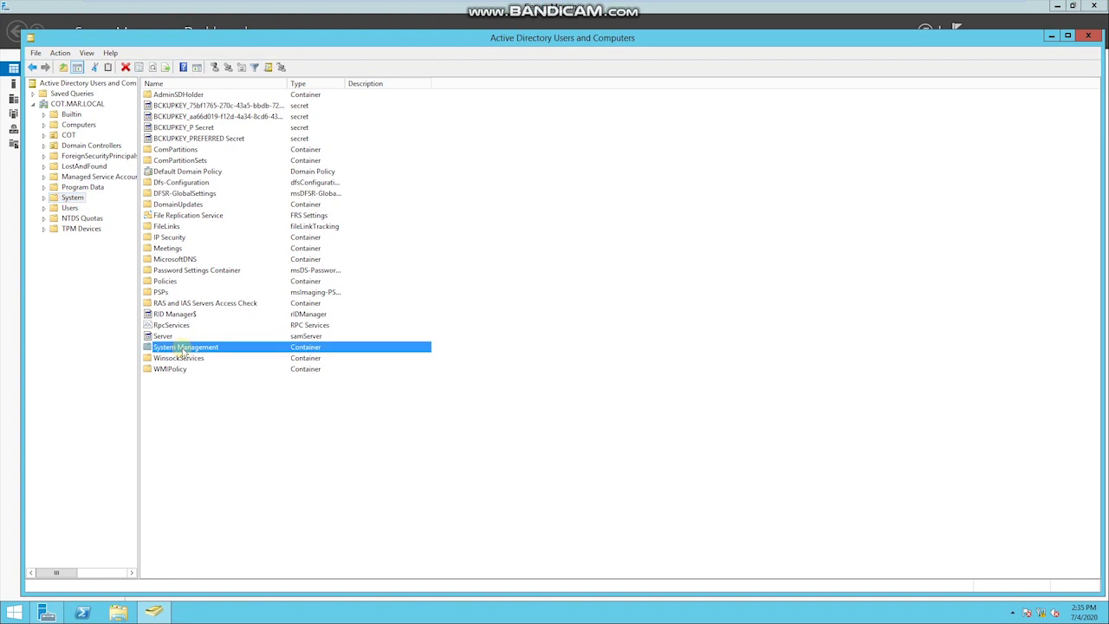
{"action": "right_click", "coordinate": [183, 349]}
{"action": "left_click", "coordinate": [212, 356]}
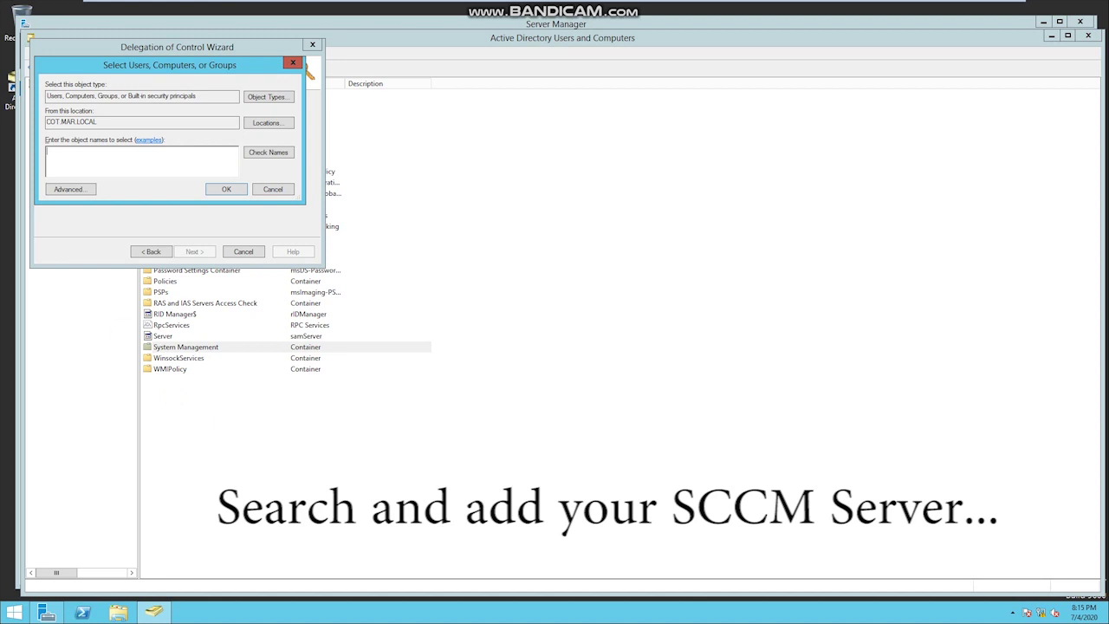
Step: Enter SP-SPMA-SER02, verify the name resolves, and confirm it as the delegate
{"action": "left_click", "coordinate": [142, 165]}
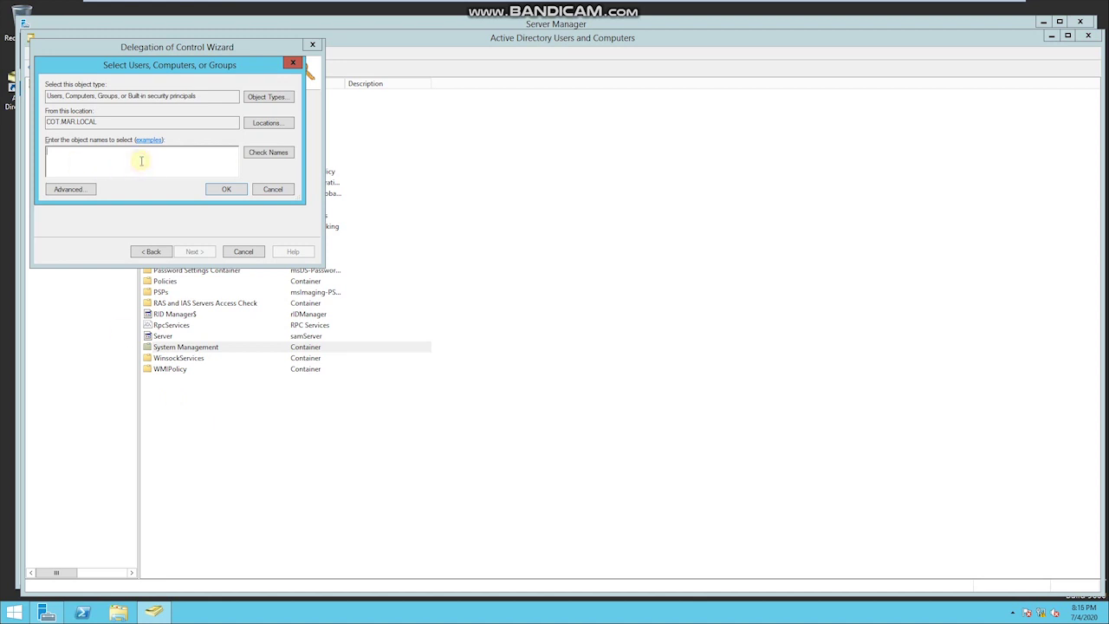
{"action": "type", "text": "SP-SPMA-SER02"}
{"action": "left_click", "coordinate": [263, 158]}
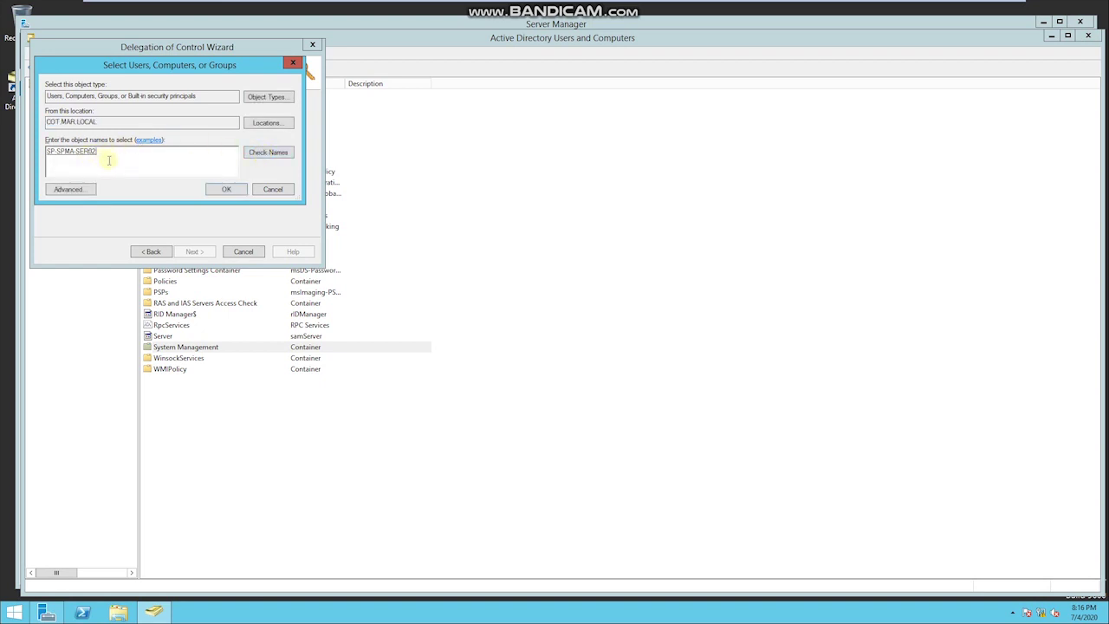
{"action": "left_click", "coordinate": [219, 191]}
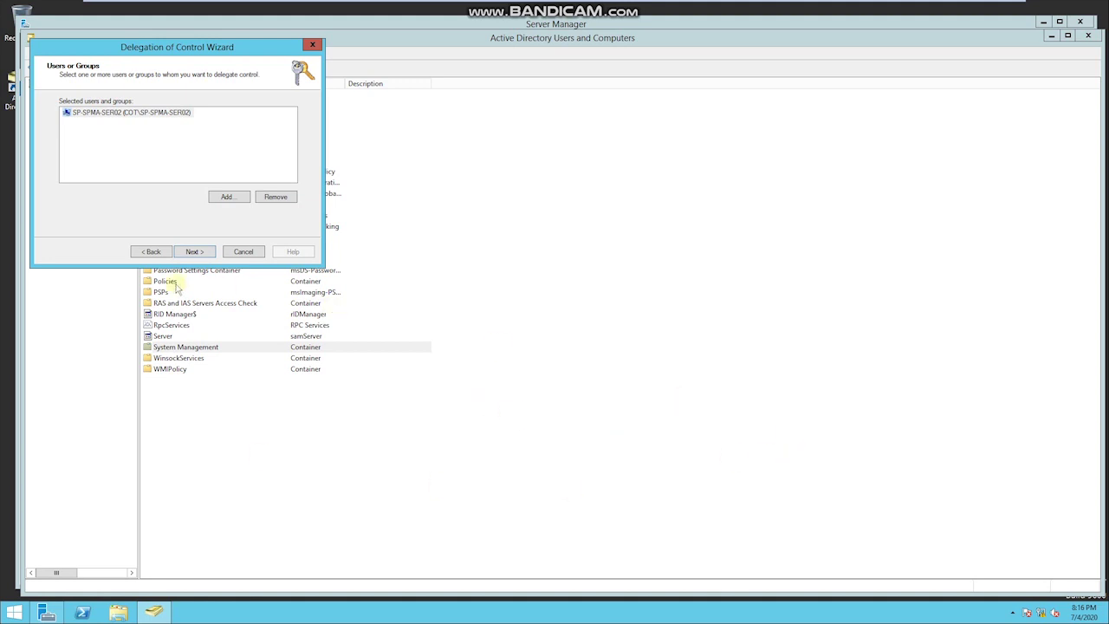
{"action": "left_click", "coordinate": [196, 252]}
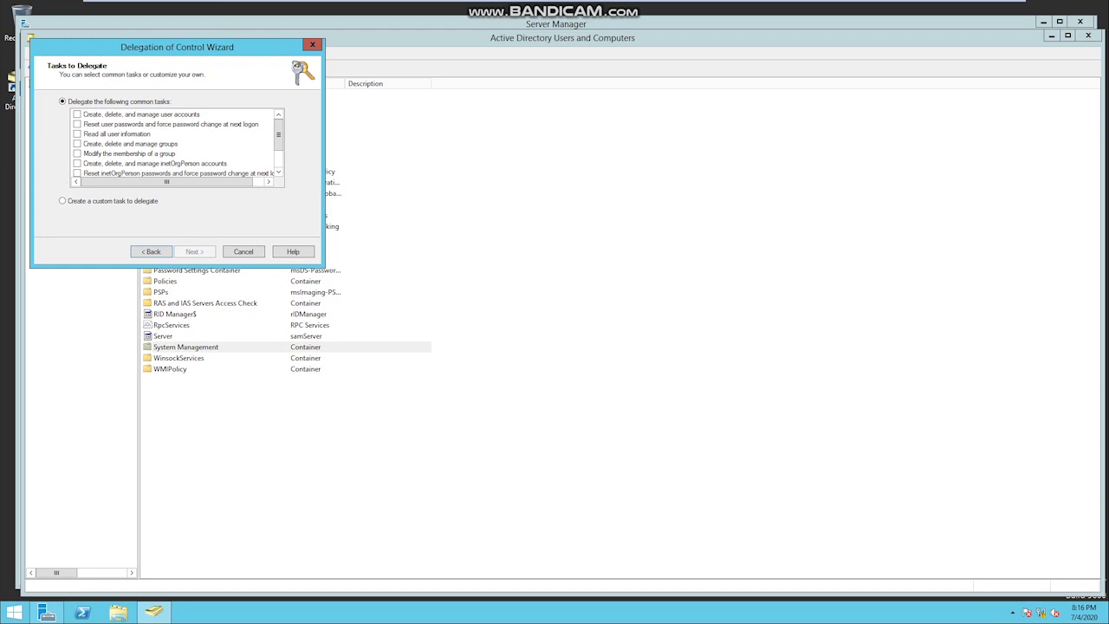
Step: Choose a custom delegation task scoped to this folder and its existing objects
{"action": "left_click", "coordinate": [63, 202]}
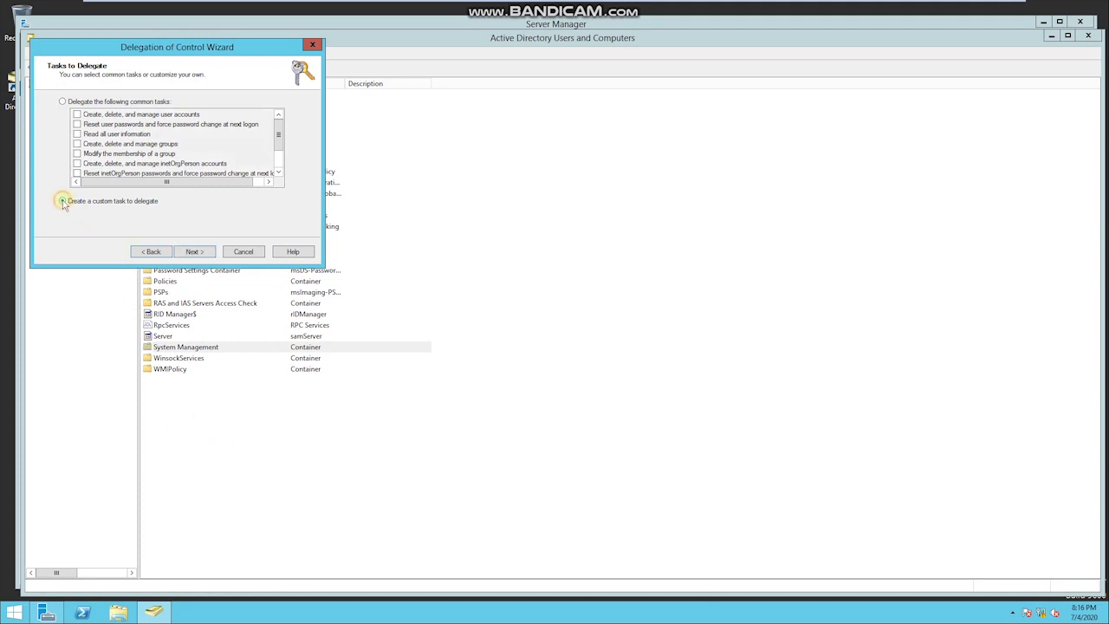
{"action": "left_click", "coordinate": [196, 252]}
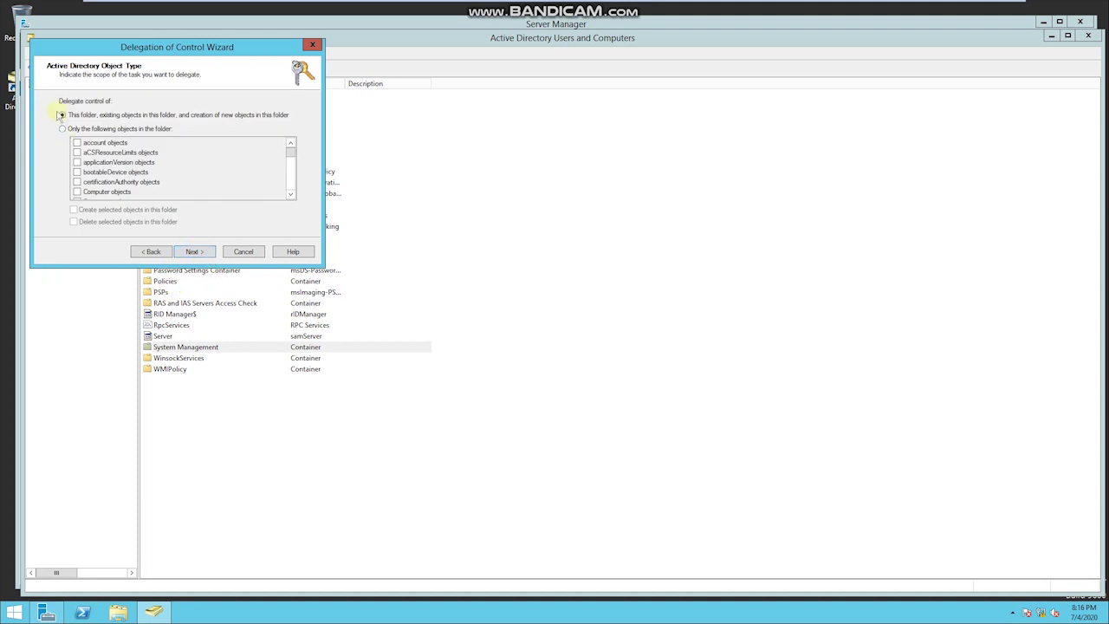
{"action": "left_click", "coordinate": [189, 251]}
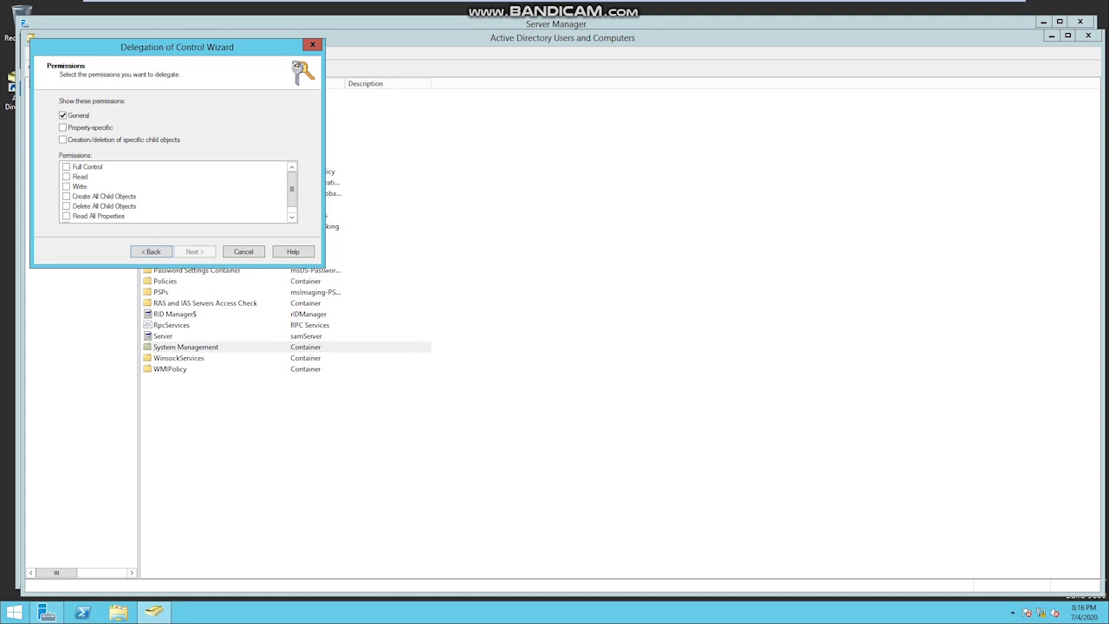
Step: Grant Full Control with property-specific and creation/deletion permissions, and finish the wizard
{"action": "left_click", "coordinate": [62, 128]}
{"action": "left_click", "coordinate": [63, 141]}
{"action": "left_click", "coordinate": [65, 166]}
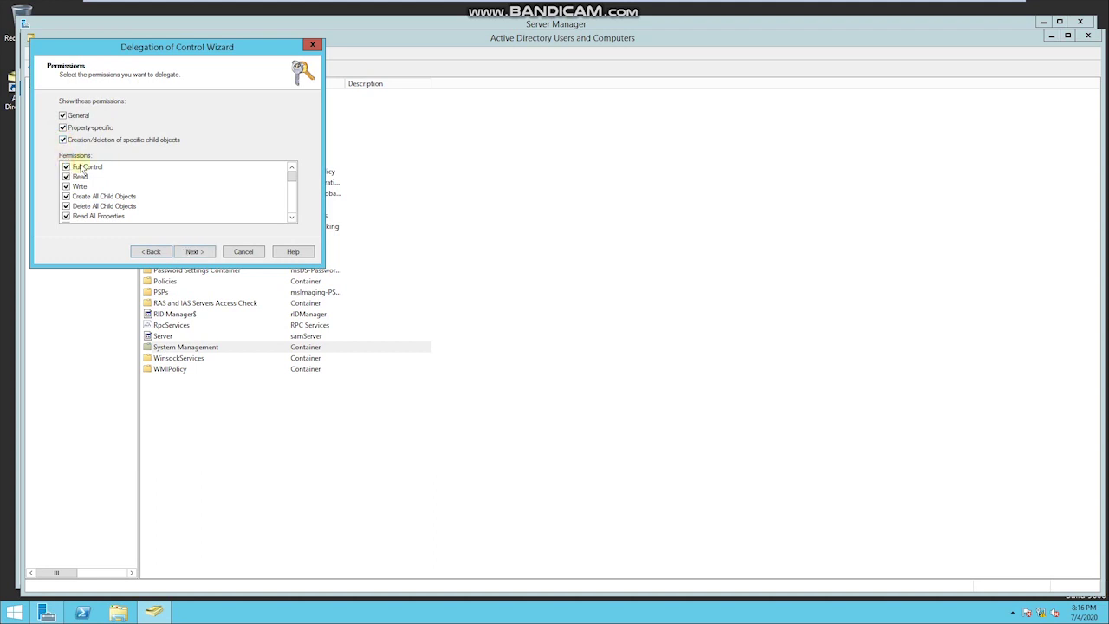
{"action": "left_click", "coordinate": [86, 169]}
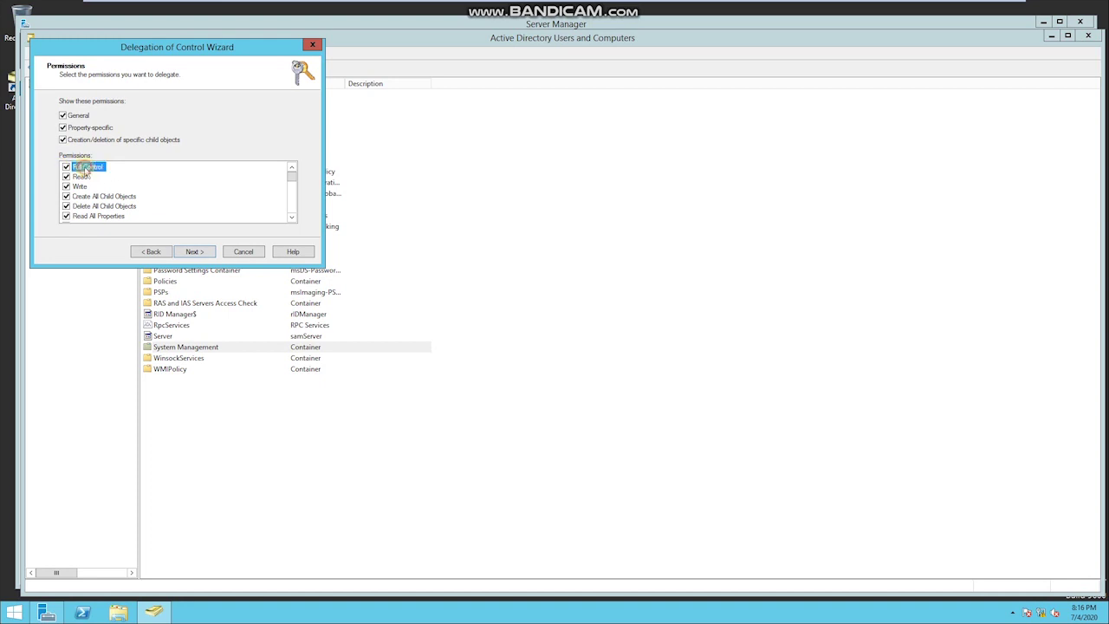
{"action": "left_click", "coordinate": [208, 255]}
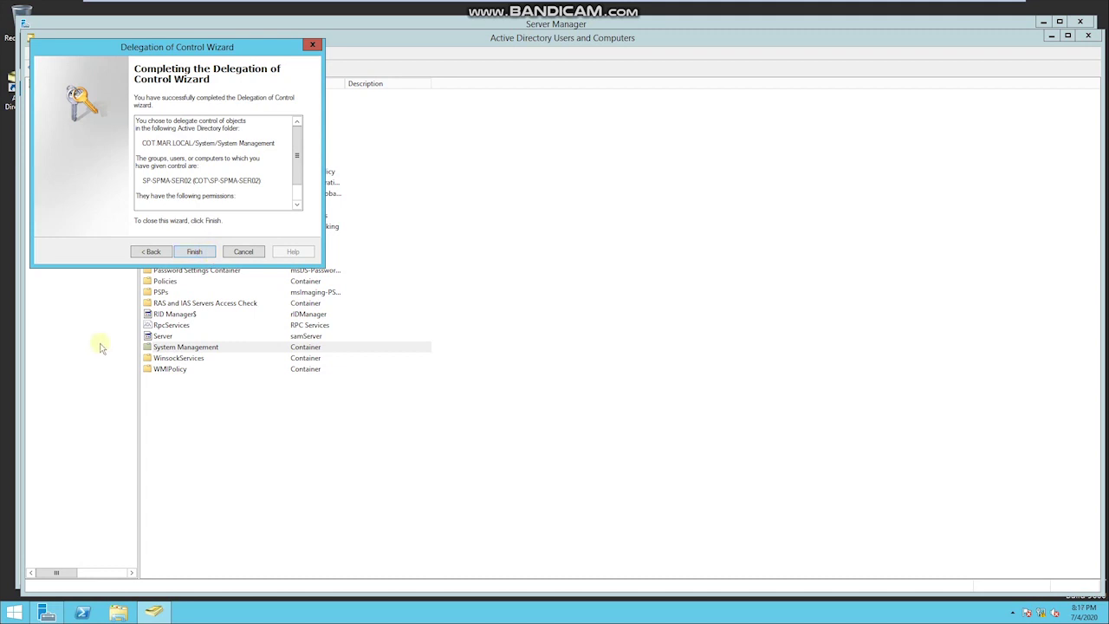
{"action": "left_click", "coordinate": [195, 252]}
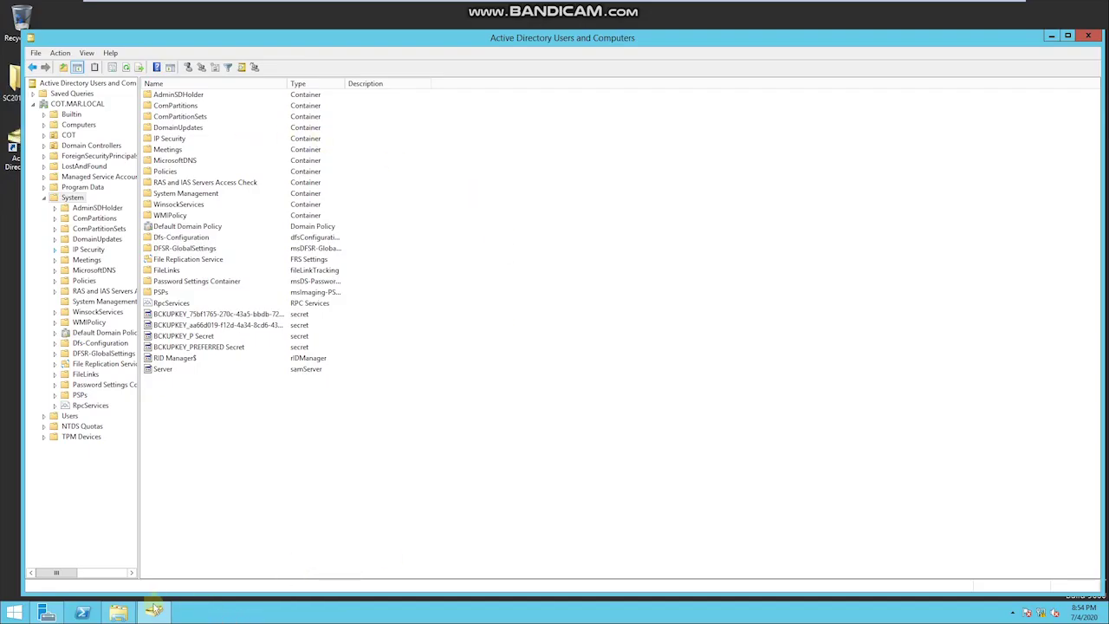
Step: Browse to SC2012_SP2_Configmgr_SCEP\SMSSETUP\BIN\X64 and locate extadsch
{"action": "left_click", "coordinate": [122, 615]}
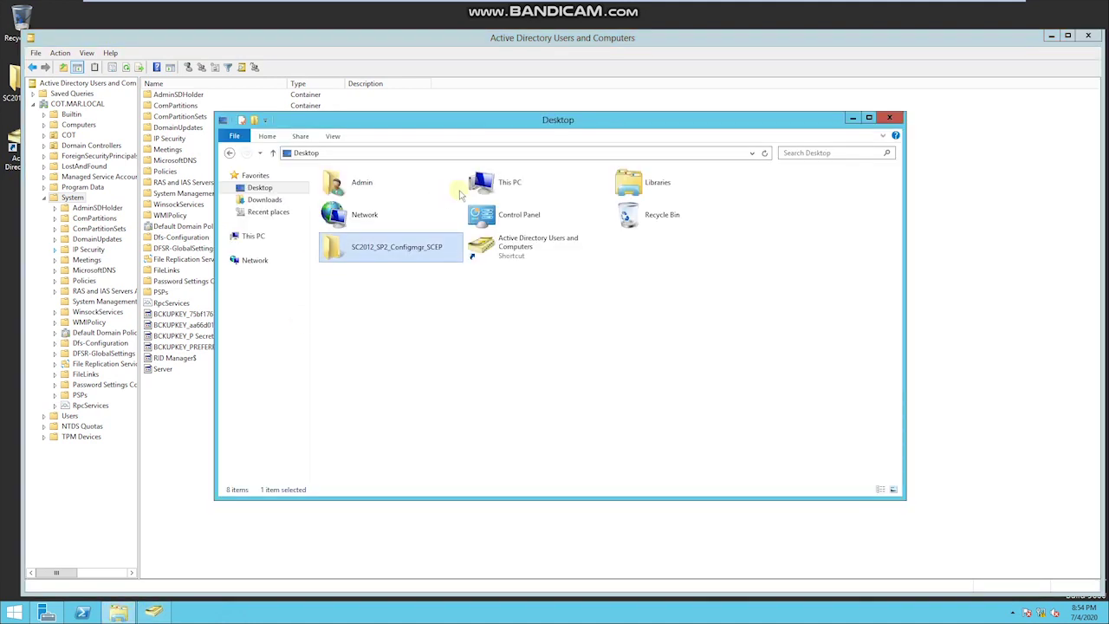
{"action": "double_click", "coordinate": [388, 251]}
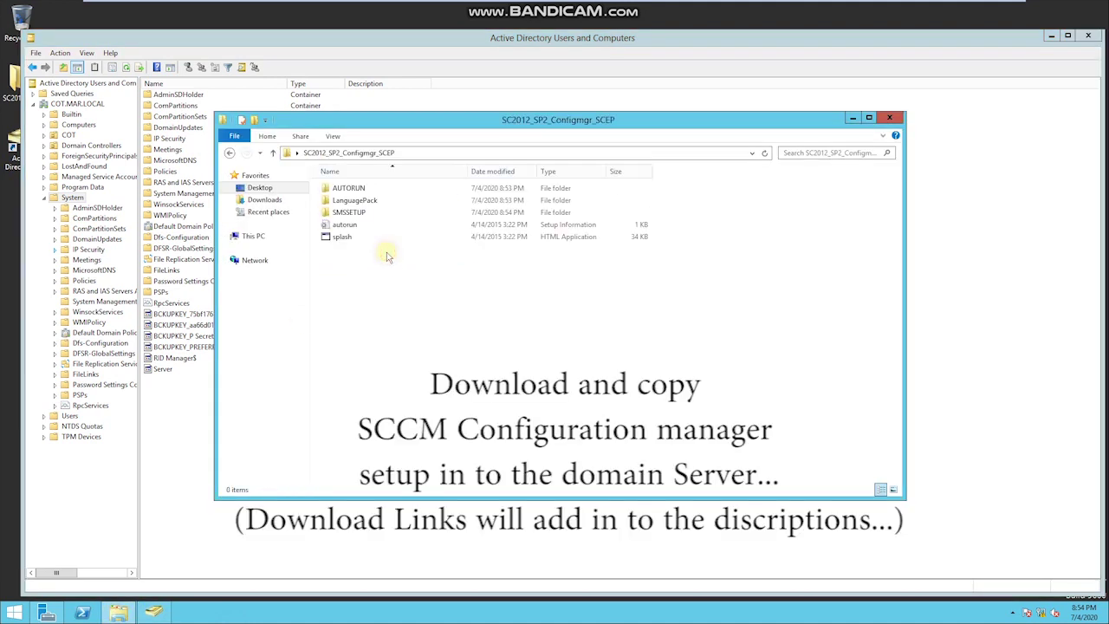
{"action": "double_click", "coordinate": [350, 213]}
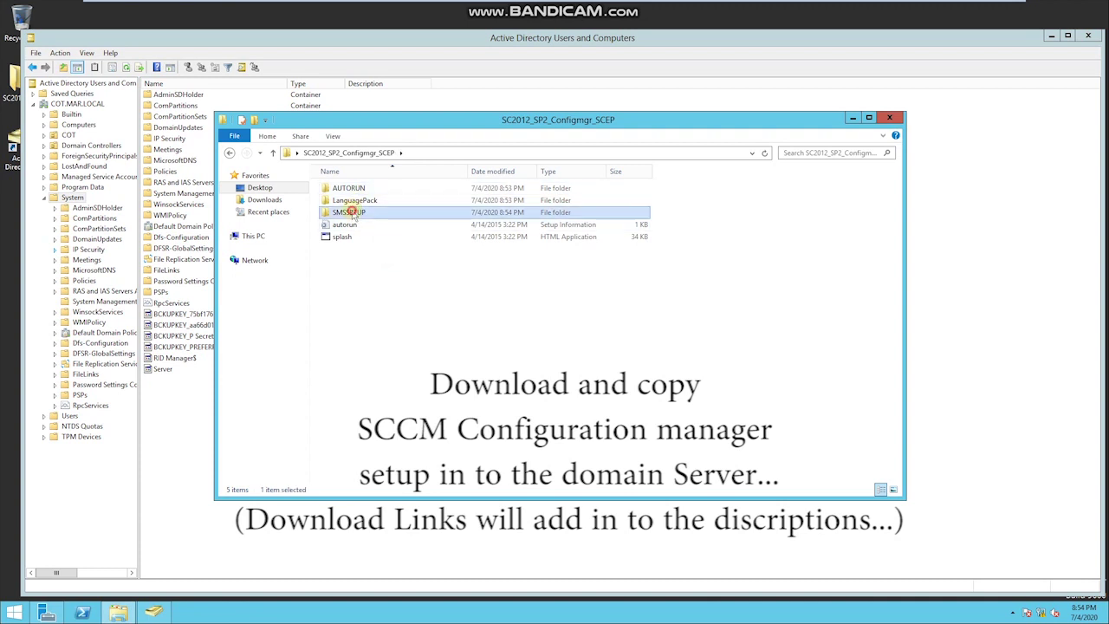
{"action": "double_click", "coordinate": [347, 201]}
{"action": "double_click", "coordinate": [346, 201]}
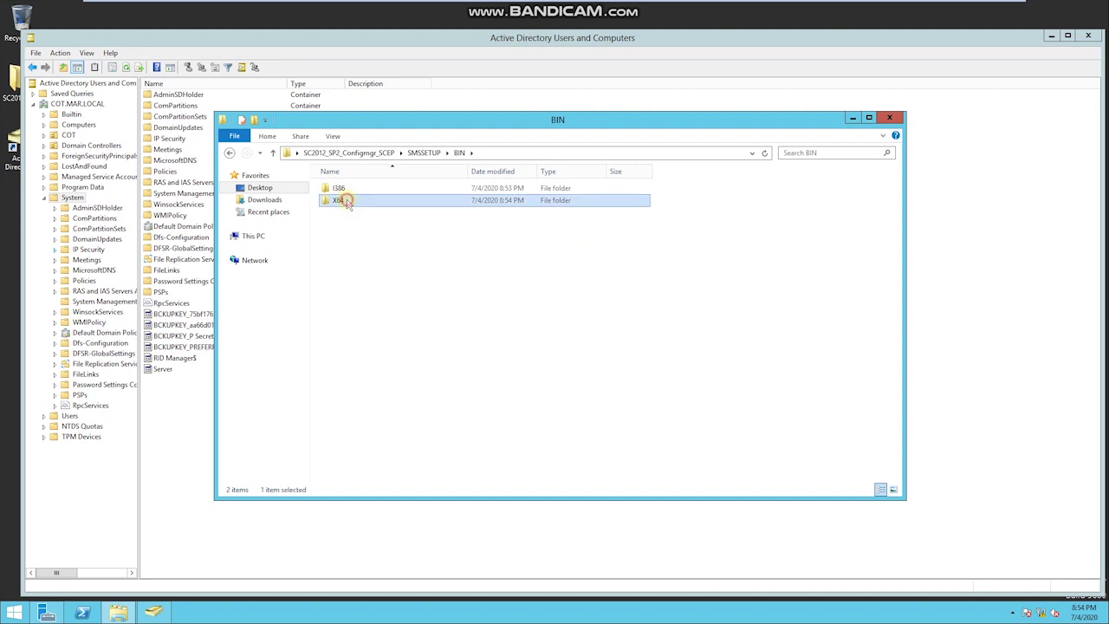
{"action": "type", "text": "en"}
{"action": "scroll", "coordinate": [356, 282], "scroll_direction": "down", "scroll_amount": 1}
{"action": "scroll", "coordinate": [356, 282], "scroll_direction": "down", "scroll_amount": 20}
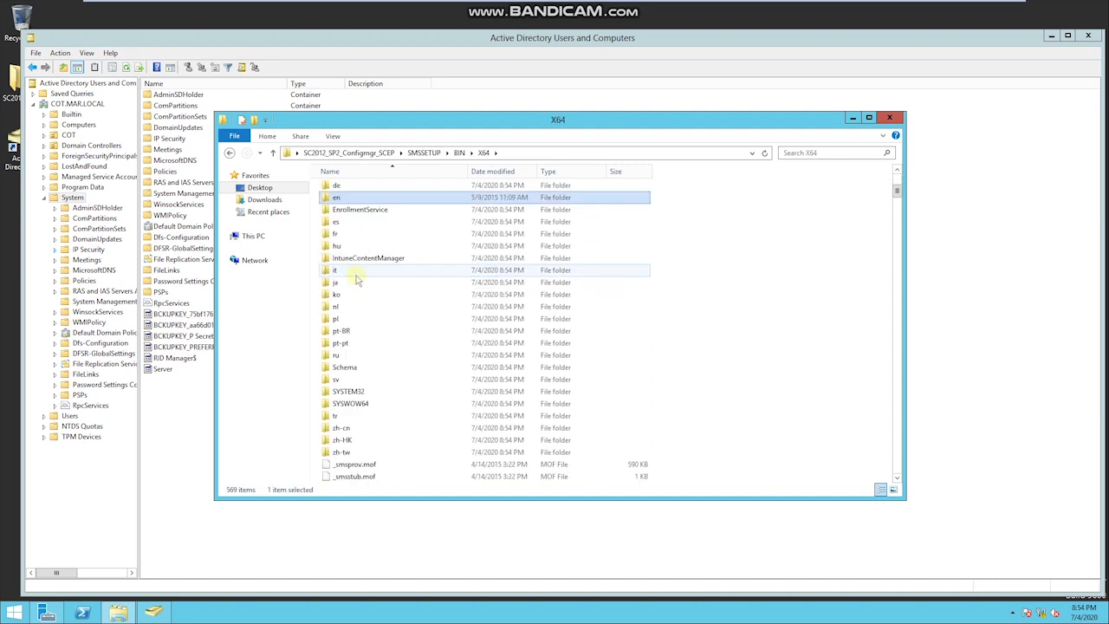
{"action": "scroll", "coordinate": [355, 282], "scroll_direction": "down", "scroll_amount": 20}
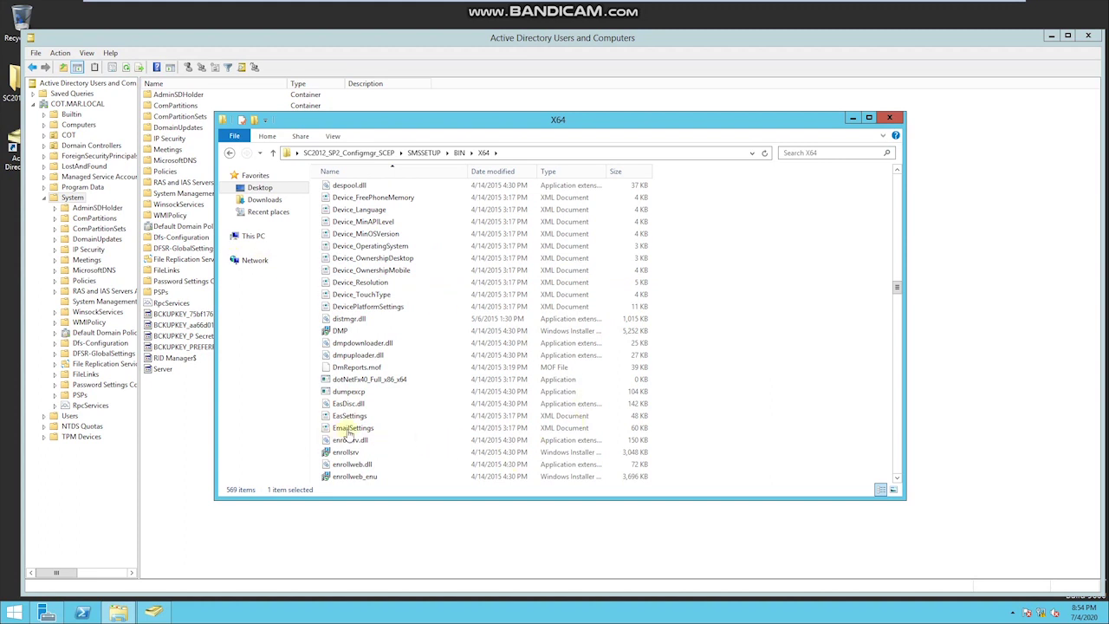
{"action": "scroll", "coordinate": [350, 433], "scroll_direction": "down", "scroll_amount": 2}
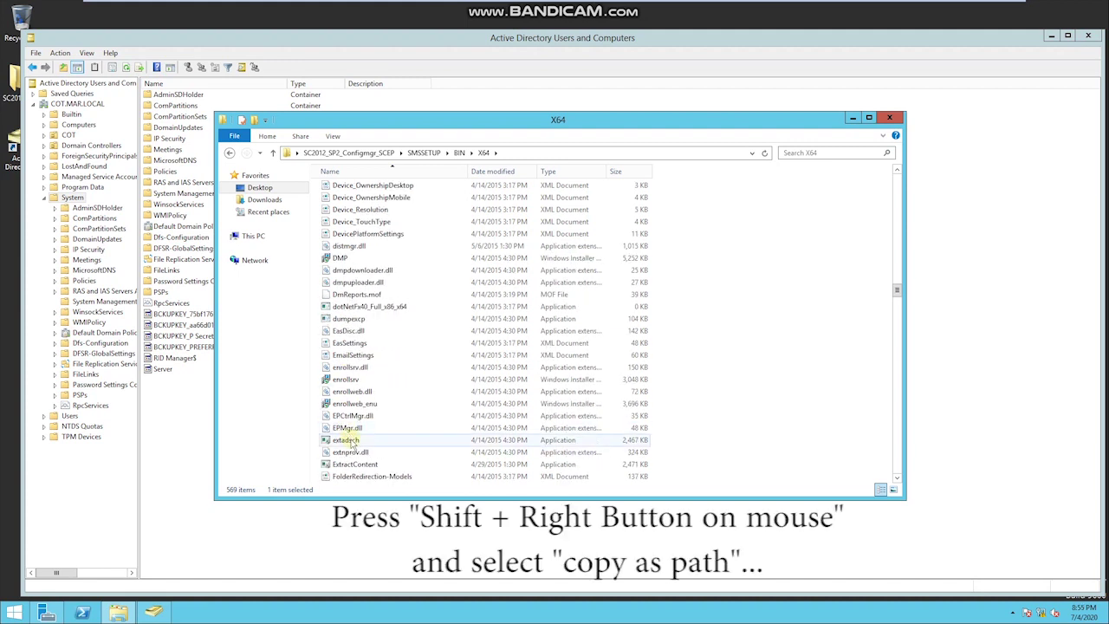
Step: Copy extadsch's full path with Copy as path
{"action": "right_click", "coordinate": [350, 443]}
{"action": "left_click", "coordinate": [345, 441]}
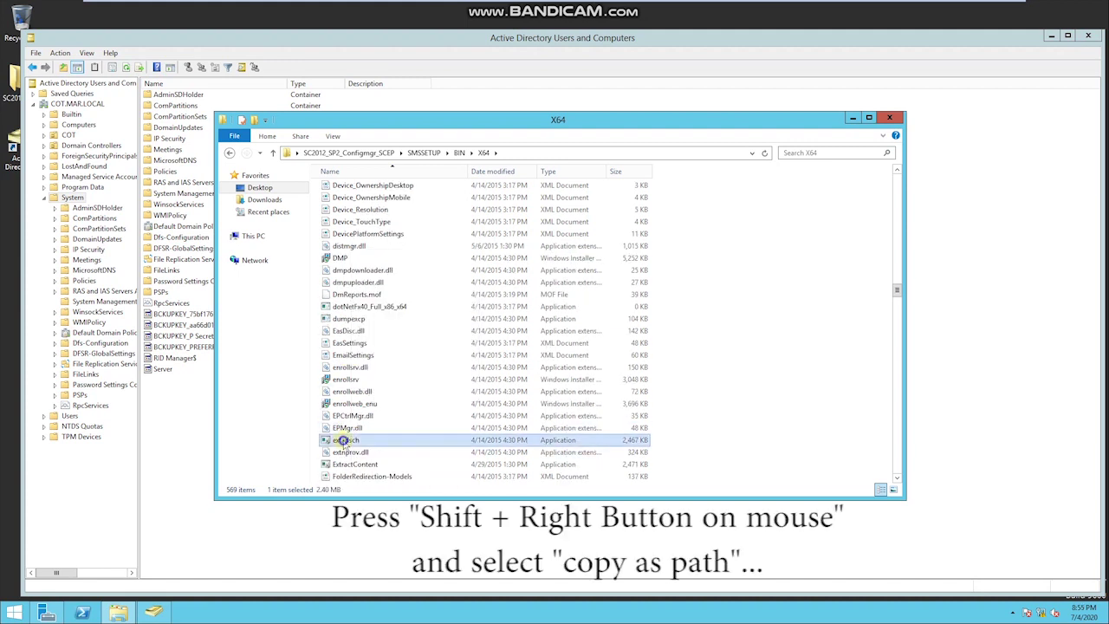
{"action": "right_click", "coordinate": [346, 442], "text": "shift"}
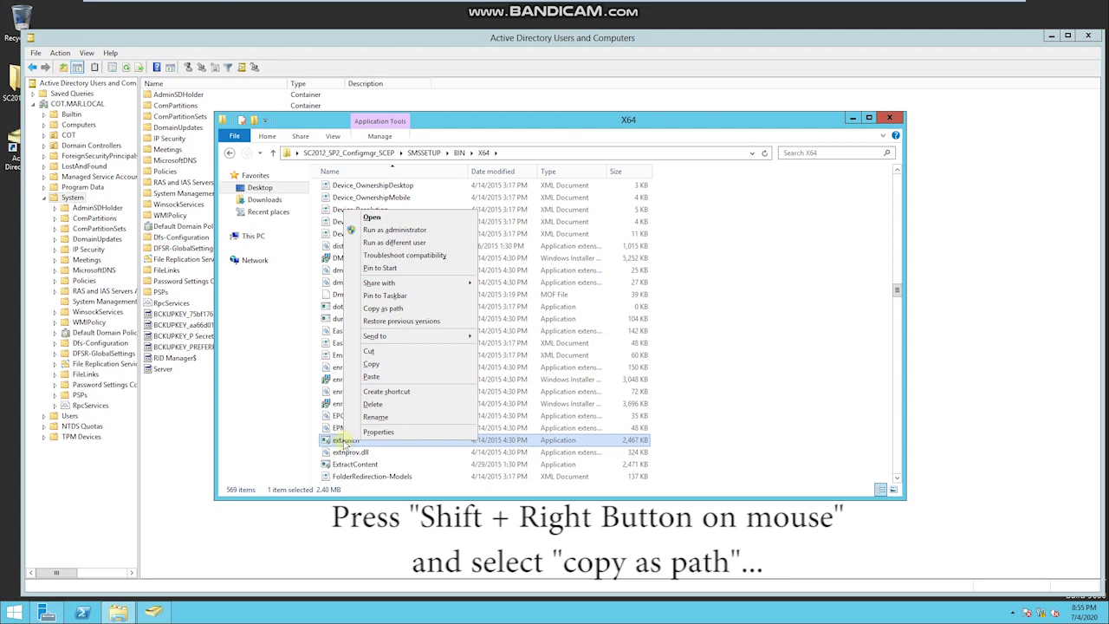
{"action": "left_click", "coordinate": [382, 309]}
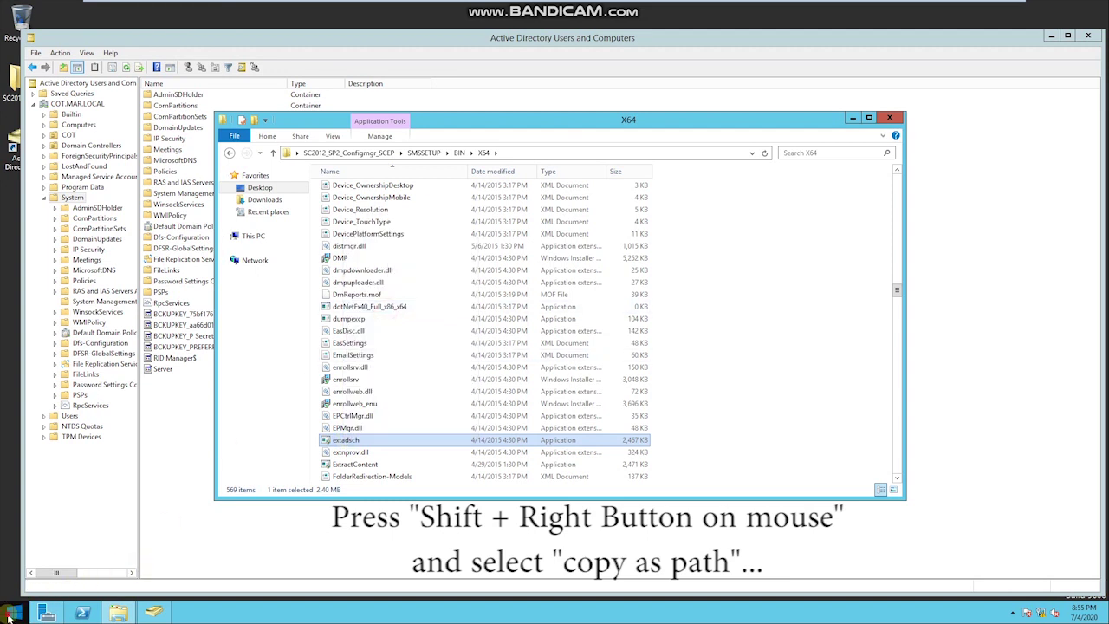
Step: Launch Command Prompt as the administrator account, entering its password
{"action": "left_click", "coordinate": [7, 612]}
{"action": "type", "text": "cmd"}
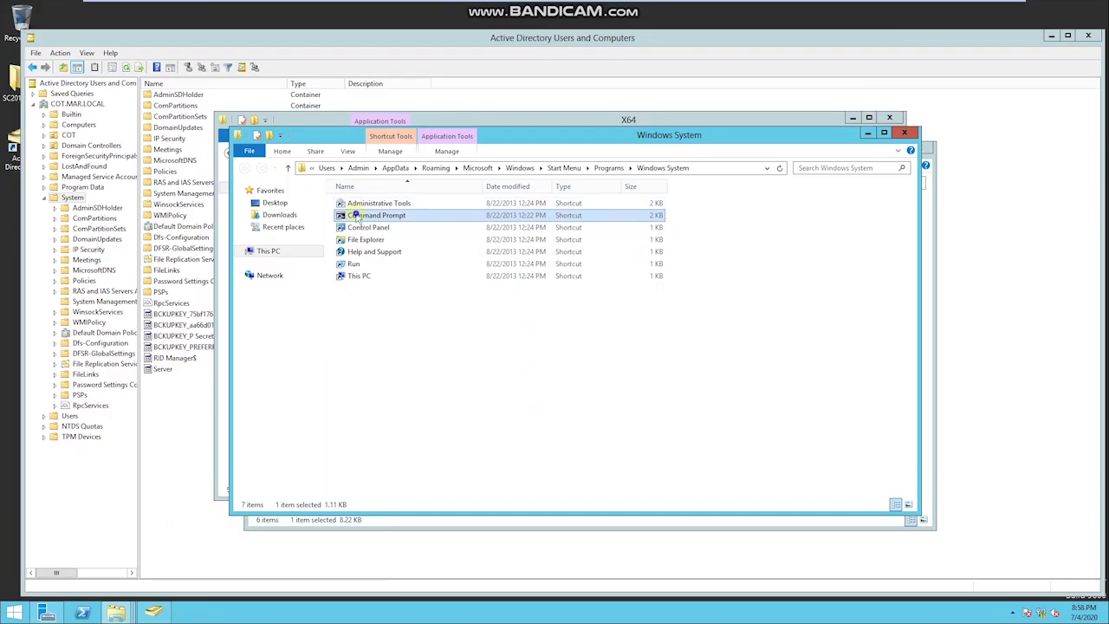
{"action": "right_click", "coordinate": [358, 217]}
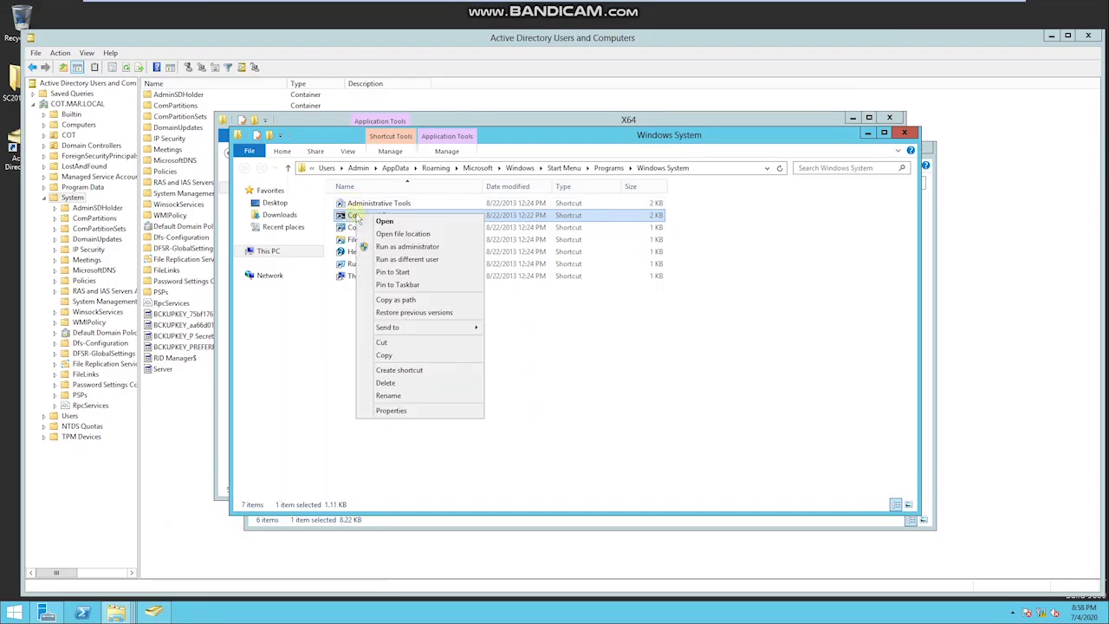
{"action": "left_click", "coordinate": [390, 260]}
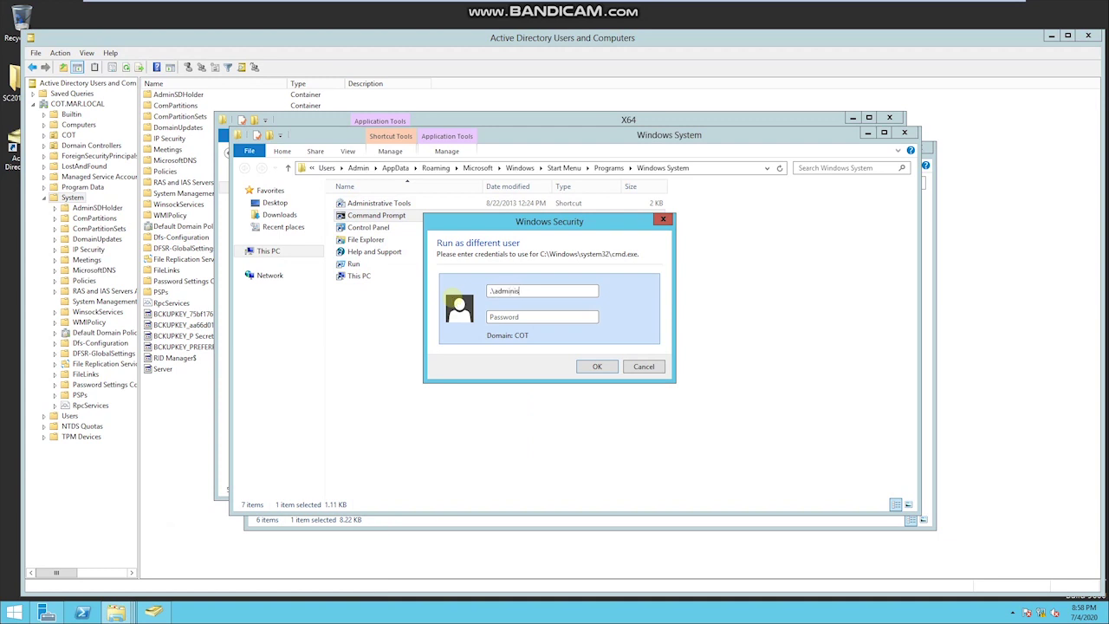
{"action": "type", "text": "administrator"}
{"action": "key", "text": "Tab"}
{"action": "type", "text": "***"}
{"action": "key", "text": "Return"}
Step: Paste the extadsch path into the console and run it to extend the schema
{"action": "right_click", "coordinate": [215, 137]}
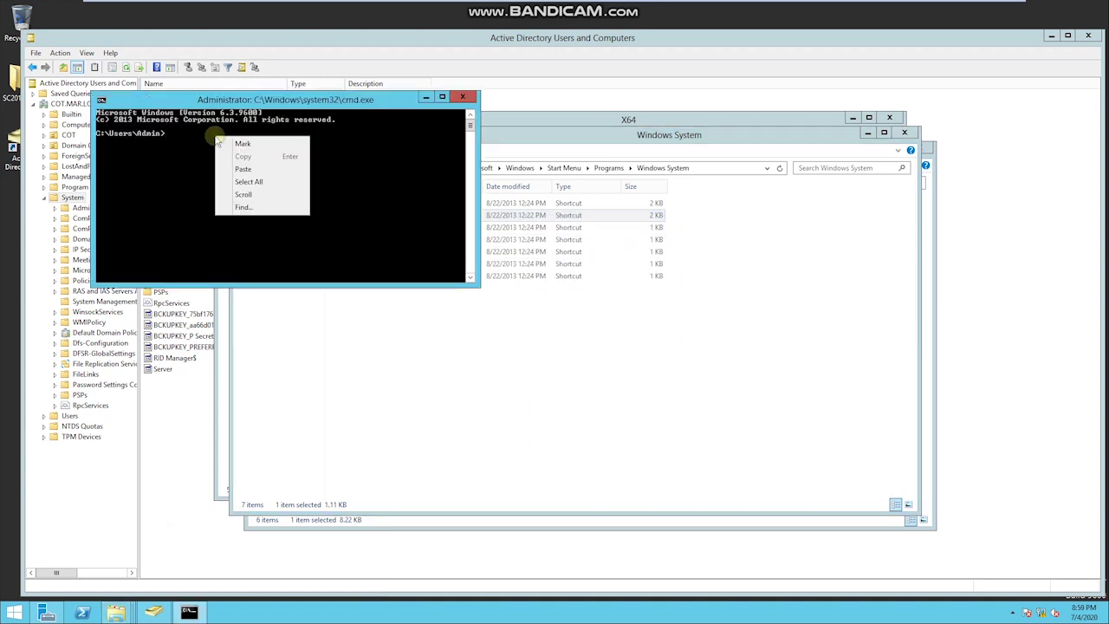
{"action": "left_click", "coordinate": [243, 169]}
{"action": "key", "text": "Return"}
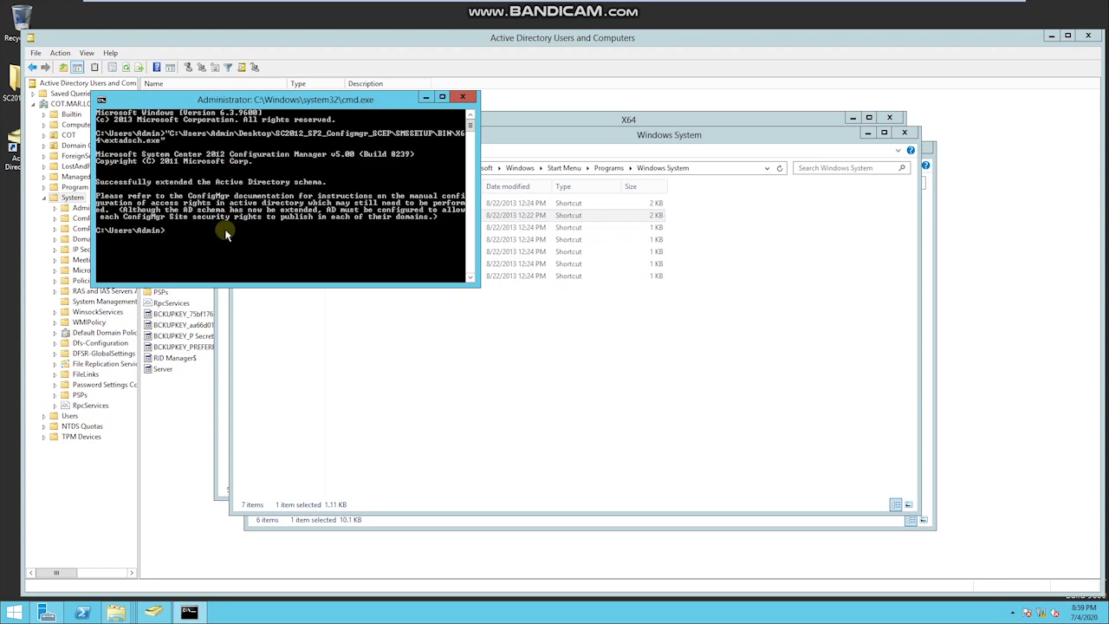
{"action": "left_click_drag", "start_coordinate": [343, 176], "coordinate": [406, 211]}
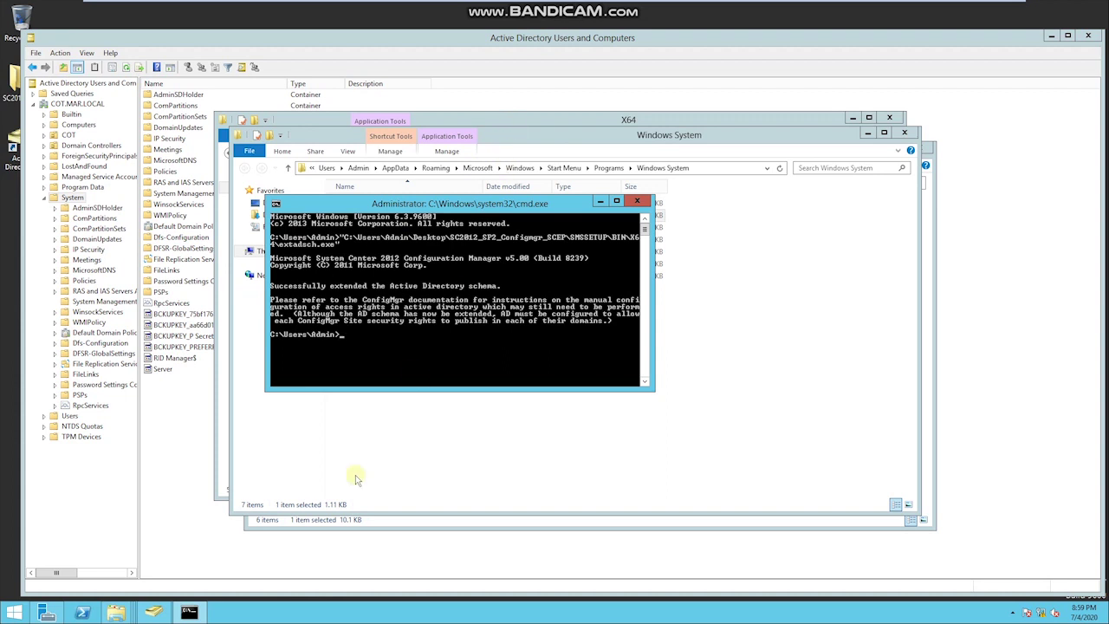
{"action": "mouse_move", "coordinate": [118, 613]}
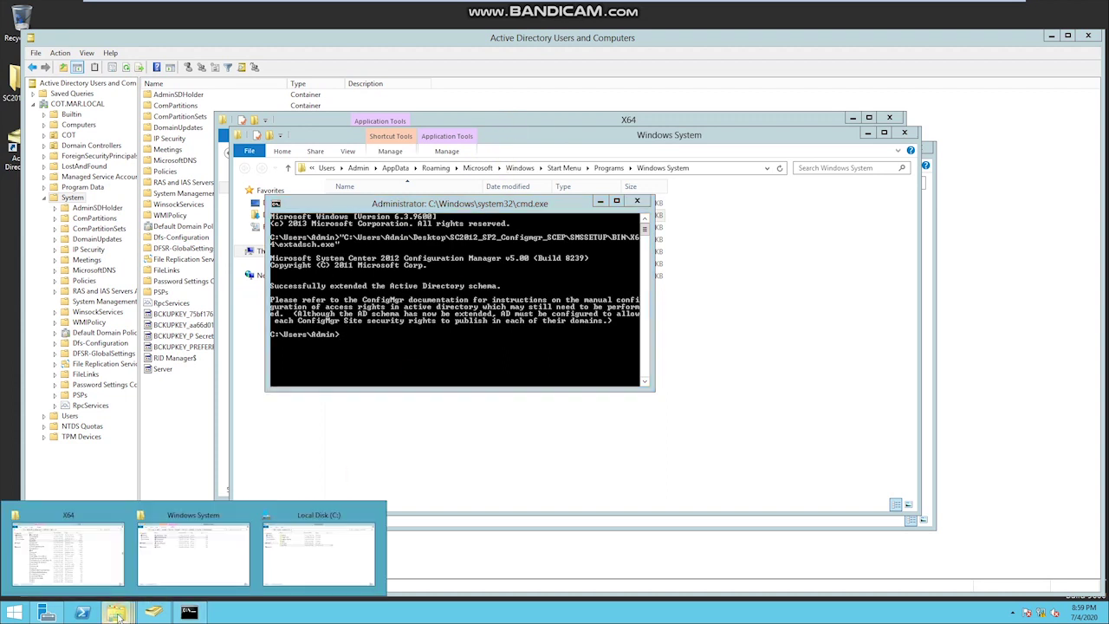
{"action": "left_click", "coordinate": [174, 571]}
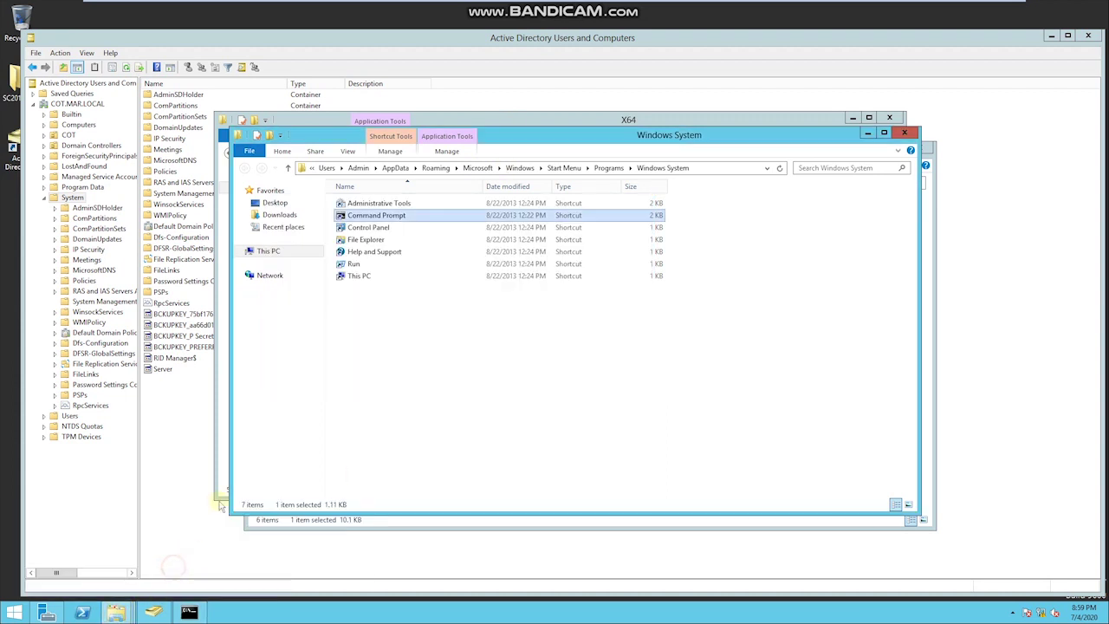
Step: Refresh the Local Disk (C:) listing and open the ExtADSch log
{"action": "left_click", "coordinate": [116, 614]}
{"action": "left_click", "coordinate": [316, 565]}
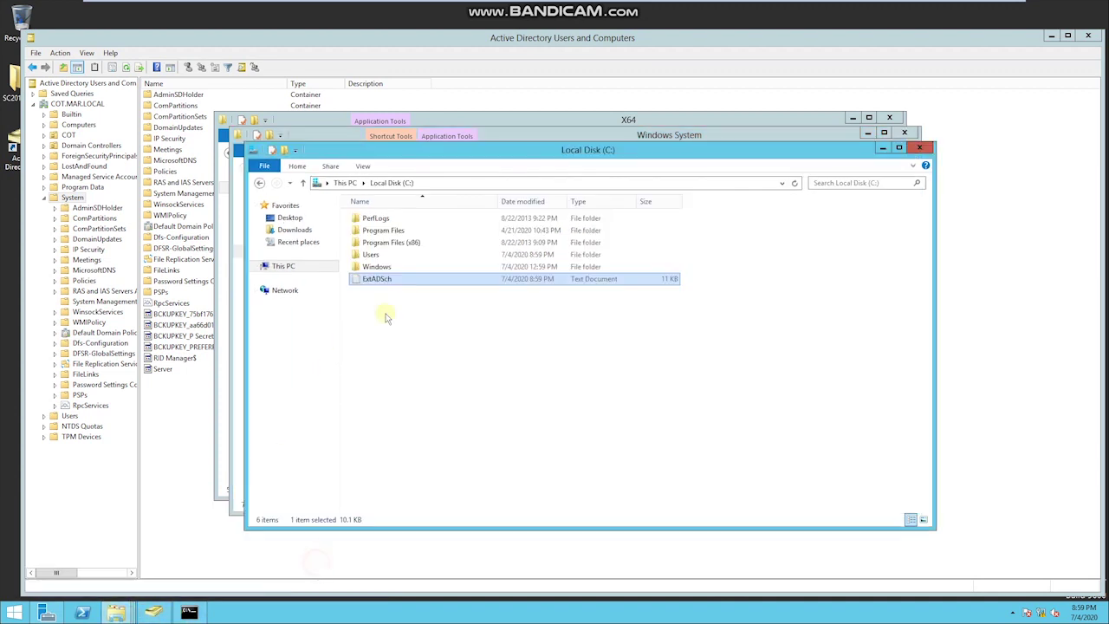
{"action": "right_click", "coordinate": [378, 299]}
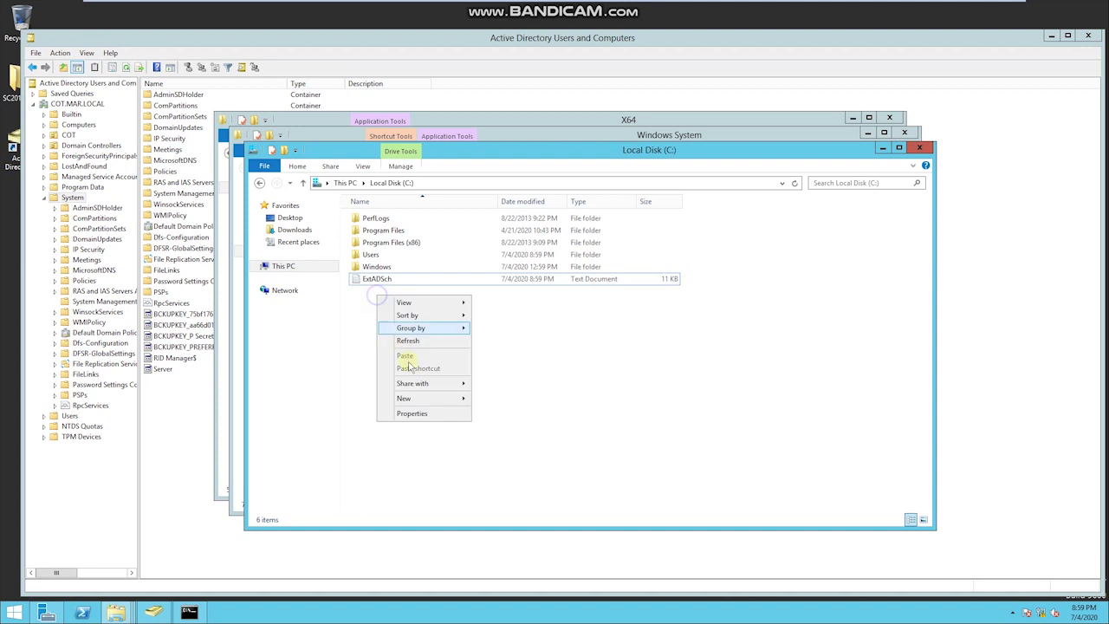
{"action": "left_click", "coordinate": [411, 342]}
{"action": "double_click", "coordinate": [376, 279]}
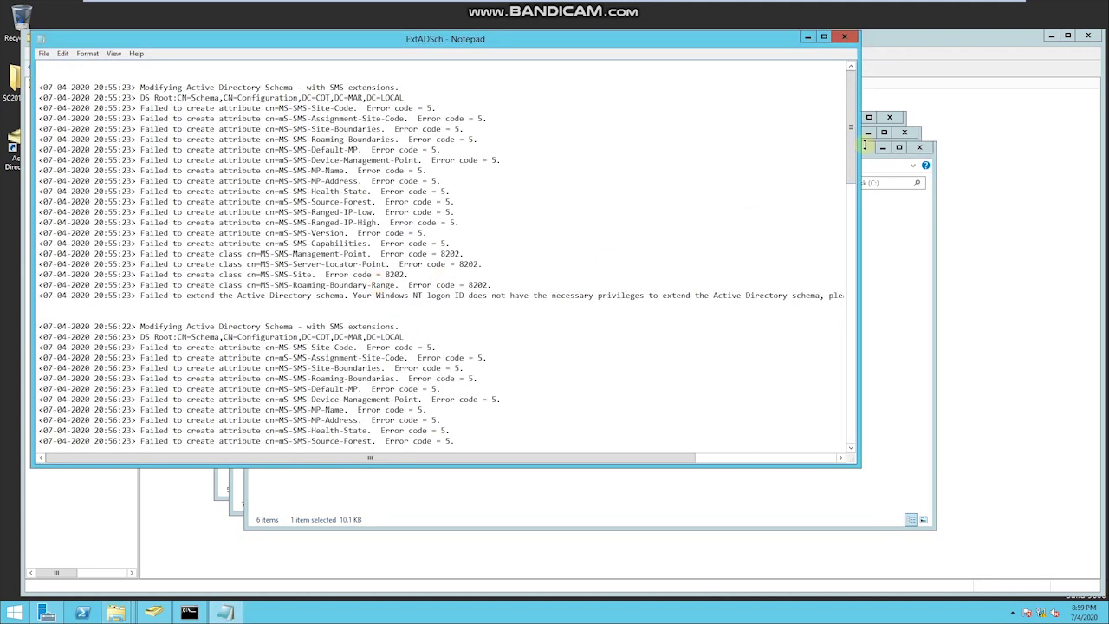
Step: Highlight the 'Successfully extended the Active Directory schema' line at the log's end
{"action": "left_click_drag", "start_coordinate": [856, 145], "coordinate": [854, 412]}
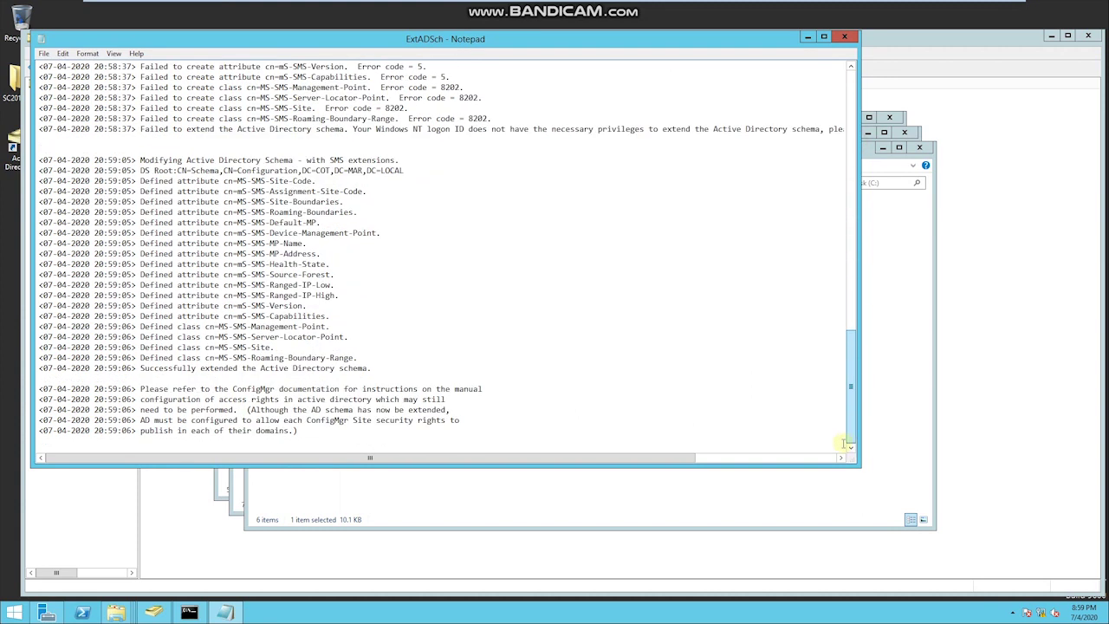
{"action": "left_click_drag", "start_coordinate": [199, 368], "coordinate": [365, 369]}
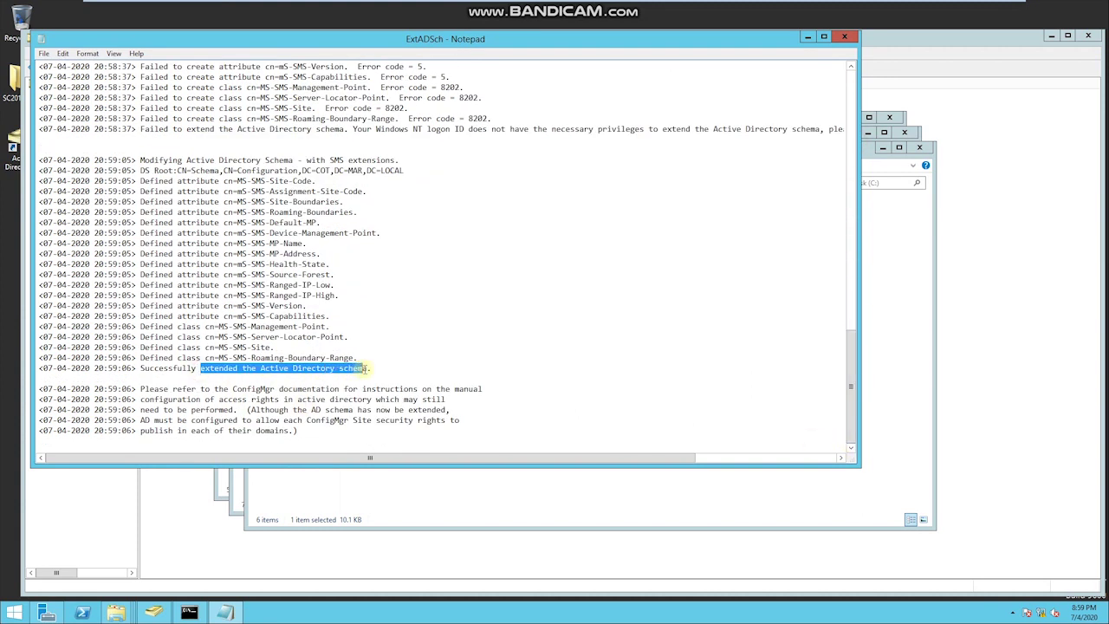
{"action": "left_click_drag", "start_coordinate": [140, 368], "coordinate": [371, 368]}
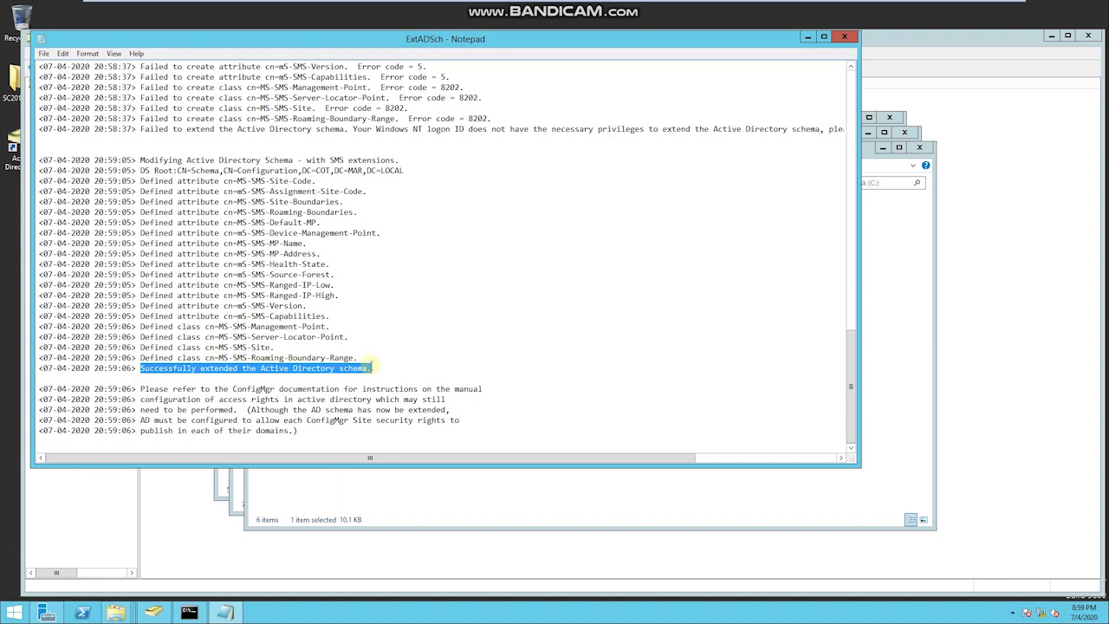